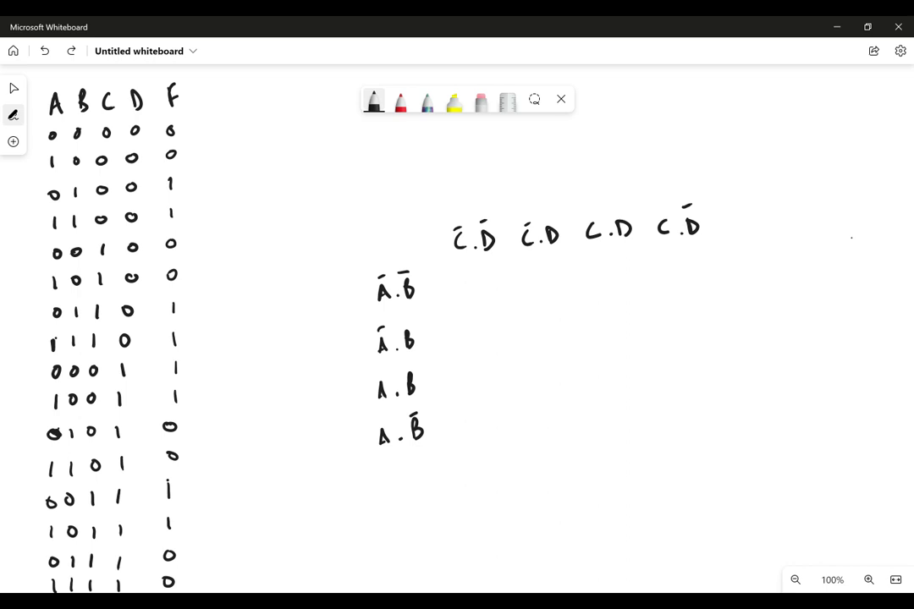
Step: Draw the arrow from the truth table to the map and fill the first column with 0, 1, 1, 0
{"action": "mouse_move", "coordinate": [226, 133]}
{"action": "left_mouse_down"}
{"action": "mouse_move", "coordinate": [255, 149]}
{"action": "mouse_move", "coordinate": [306, 253]}
{"action": "mouse_move", "coordinate": [333, 266]}
{"action": "mouse_move", "coordinate": [316, 278]}
{"action": "mouse_move", "coordinate": [336, 269]}
{"action": "mouse_move", "coordinate": [320, 267]}
{"action": "left_mouse_up"}
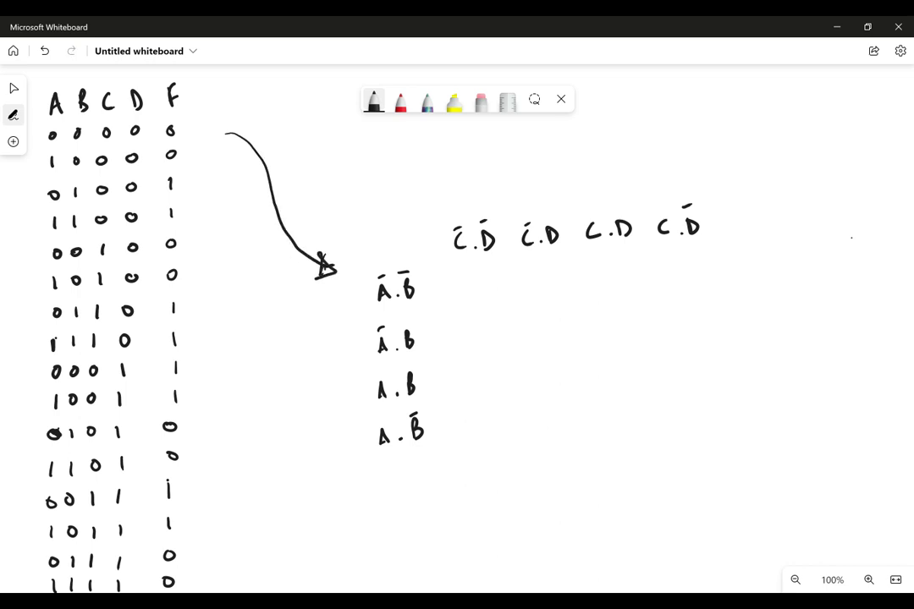
{"action": "left_click_drag", "start_coordinate": [184, 137], "coordinate": [213, 131]}
{"action": "left_click_drag", "start_coordinate": [474, 275], "coordinate": [472, 277]}
{"action": "left_click_drag", "start_coordinate": [477, 416], "coordinate": [475, 418]}
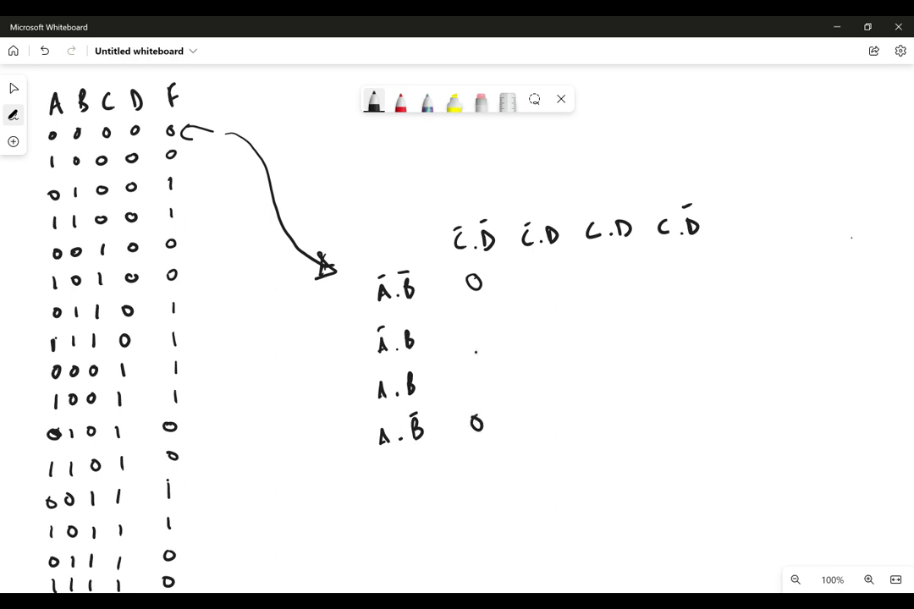
{"action": "left_click_drag", "start_coordinate": [472, 375], "coordinate": [473, 390]}
{"action": "left_click_drag", "start_coordinate": [471, 329], "coordinate": [471, 345]}
Step: Write 1s in the top row's middle cells and 0s in the Ā.B and A.B rows' middle cells
{"action": "left_click_drag", "start_coordinate": [538, 267], "coordinate": [539, 285]}
{"action": "left_click_drag", "start_coordinate": [609, 266], "coordinate": [610, 284]}
{"action": "left_click_drag", "start_coordinate": [538, 326], "coordinate": [536, 327]}
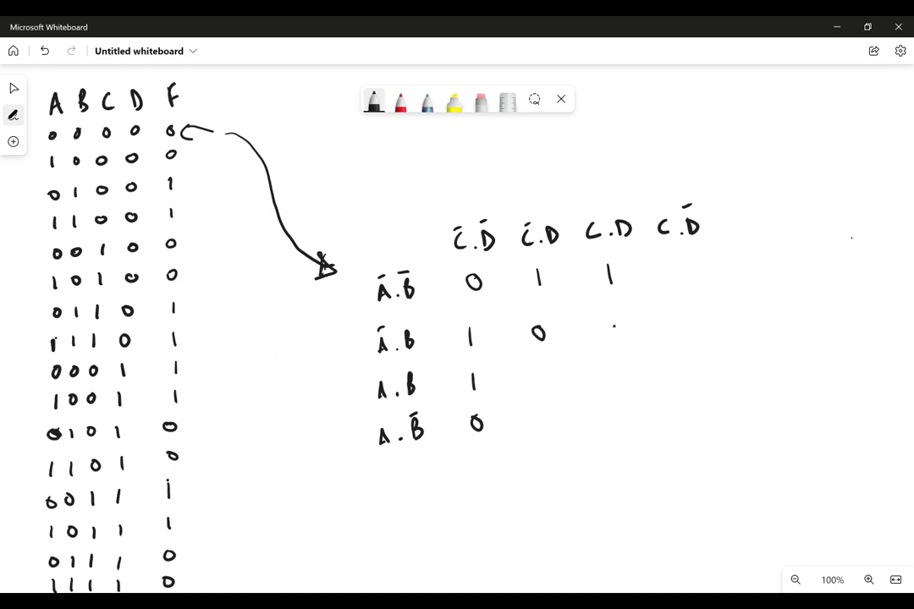
{"action": "left_click_drag", "start_coordinate": [617, 322], "coordinate": [616, 324]}
{"action": "left_click_drag", "start_coordinate": [542, 369], "coordinate": [540, 371]}
{"action": "left_click_drag", "start_coordinate": [622, 364], "coordinate": [621, 366]}
Step: Write the A.B̄ row's two 1s, fill the C.D̄ column, and mark checked entries
{"action": "left_click_drag", "start_coordinate": [546, 413], "coordinate": [547, 429]}
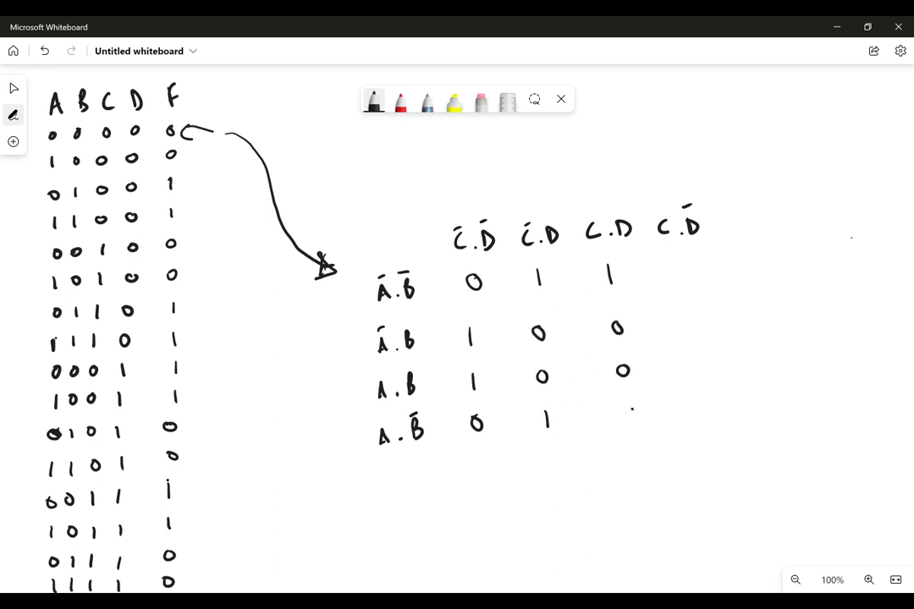
{"action": "left_click_drag", "start_coordinate": [628, 403], "coordinate": [627, 418]}
{"action": "left_click_drag", "start_coordinate": [692, 264], "coordinate": [692, 264]}
{"action": "left_click_drag", "start_coordinate": [694, 315], "coordinate": [695, 405]}
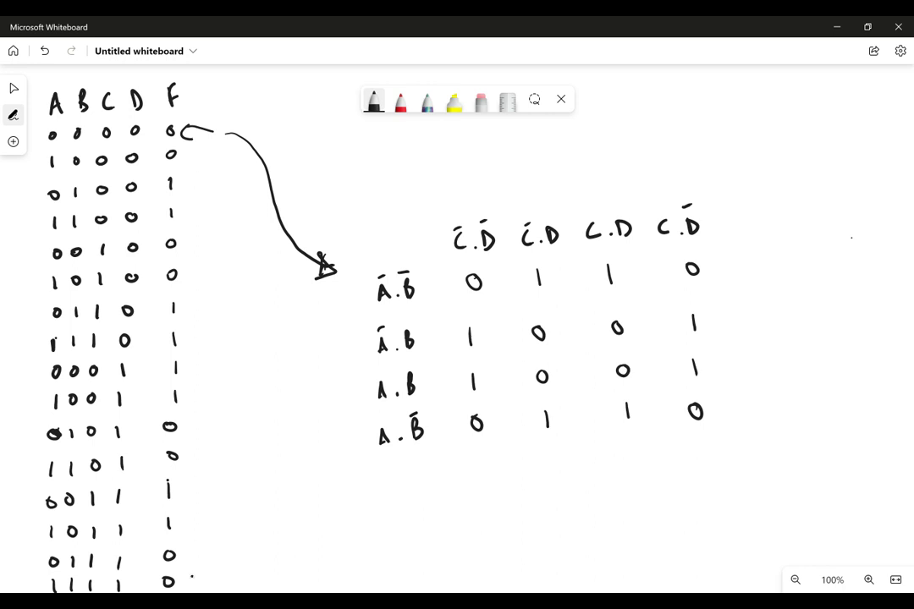
{"action": "left_click_drag", "start_coordinate": [189, 577], "coordinate": [228, 574]}
{"action": "mouse_move", "coordinate": [616, 360]}
{"action": "left_mouse_down"}
{"action": "mouse_move", "coordinate": [627, 358]}
{"action": "mouse_move", "coordinate": [620, 369]}
{"action": "left_mouse_up"}
{"action": "left_click_drag", "start_coordinate": [449, 338], "coordinate": [455, 337]}
Step: Loop the top and bottom row 1-pairs in multicolour ink, and the first and C.D̄ column pairs in red
{"action": "left_click", "coordinate": [426, 105]}
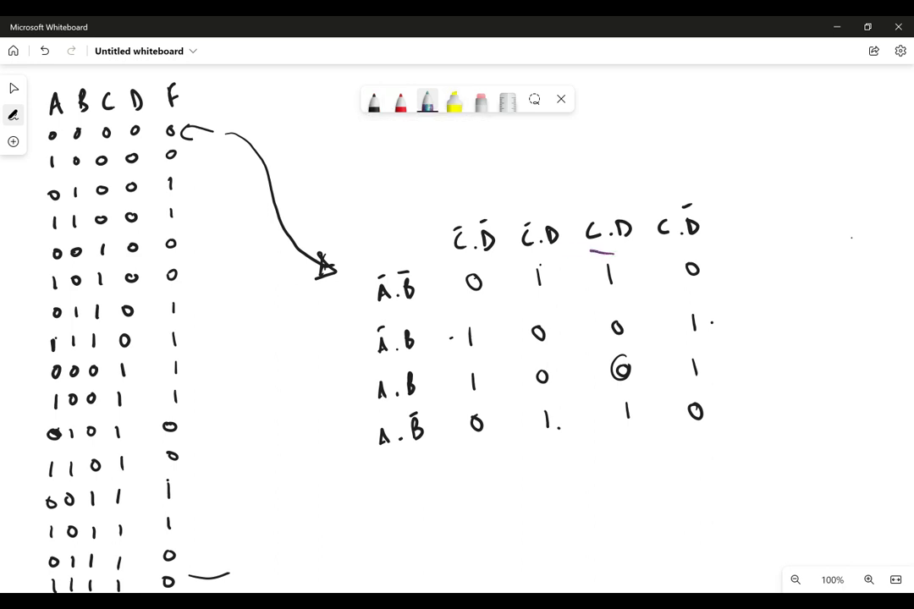
{"action": "left_click_drag", "start_coordinate": [613, 252], "coordinate": [625, 264]}
{"action": "mouse_move", "coordinate": [582, 391]}
{"action": "left_mouse_down"}
{"action": "mouse_move", "coordinate": [527, 423]}
{"action": "mouse_move", "coordinate": [651, 421]}
{"action": "mouse_move", "coordinate": [597, 388]}
{"action": "left_mouse_up"}
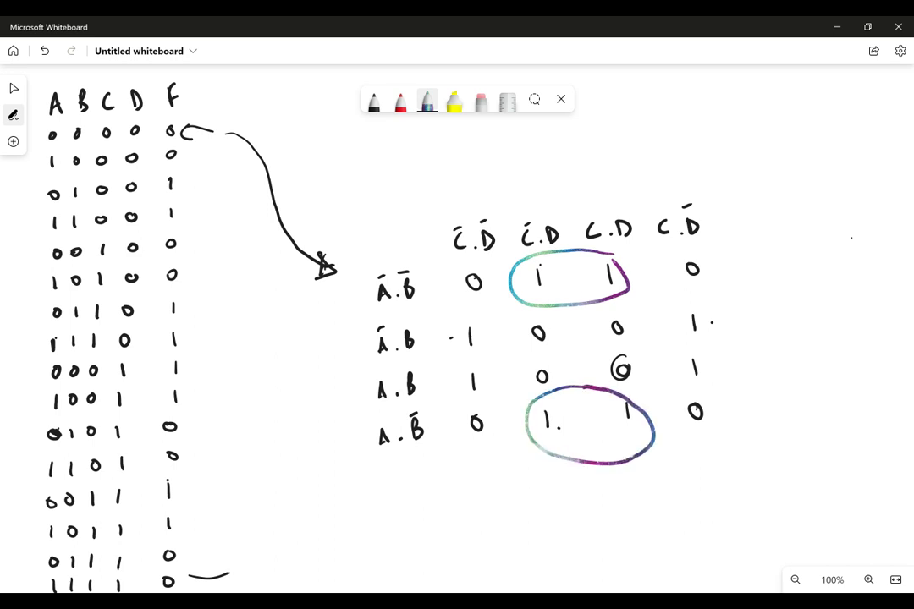
{"action": "left_click", "coordinate": [400, 102]}
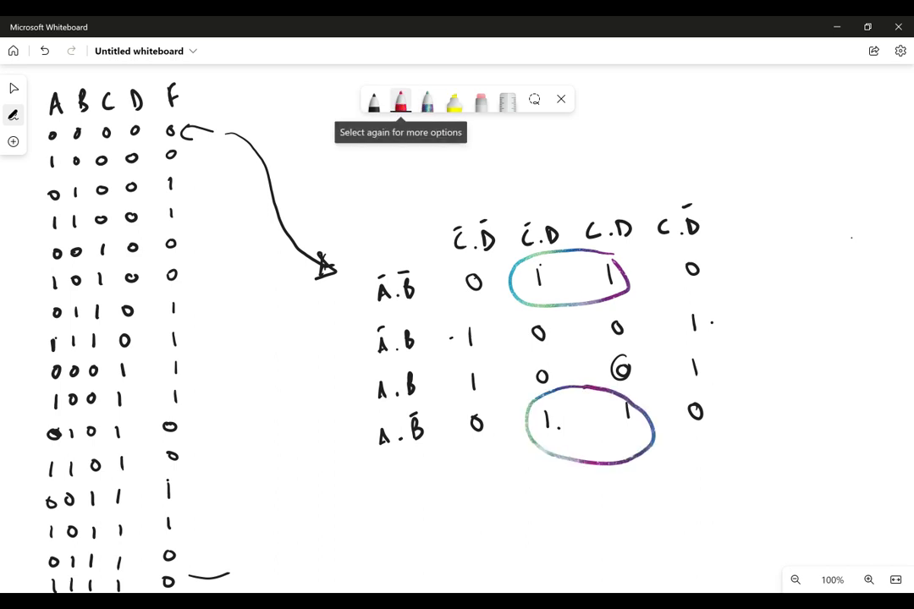
{"action": "mouse_move", "coordinate": [464, 309]}
{"action": "left_mouse_down"}
{"action": "mouse_move", "coordinate": [453, 326]}
{"action": "mouse_move", "coordinate": [466, 310]}
{"action": "left_mouse_up"}
{"action": "mouse_move", "coordinate": [696, 300]}
{"action": "left_mouse_down"}
{"action": "mouse_move", "coordinate": [683, 376]}
{"action": "mouse_move", "coordinate": [711, 320]}
{"action": "left_mouse_up"}
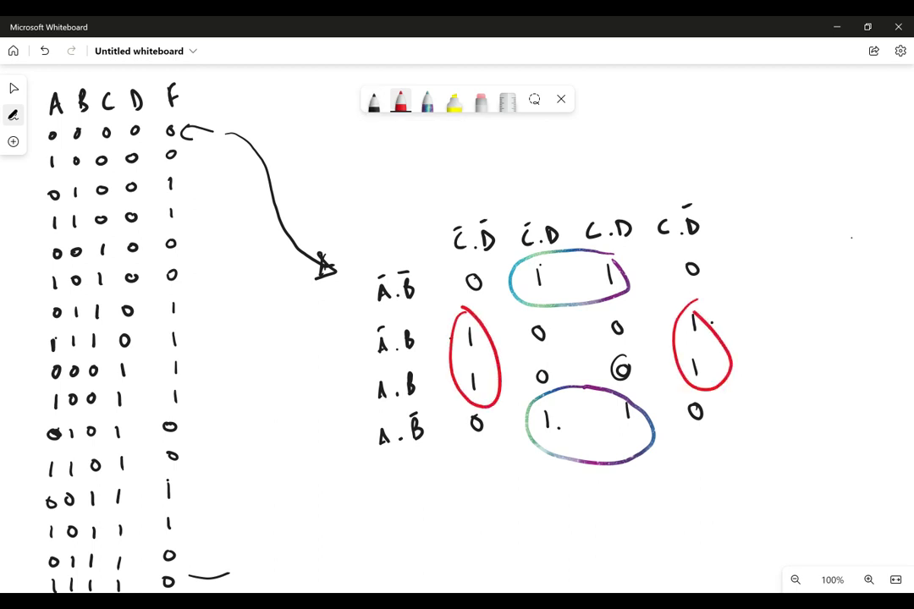
Step: In black ink, write F = (B·D̄) + below the Karnaugh map
{"action": "left_click", "coordinate": [373, 101]}
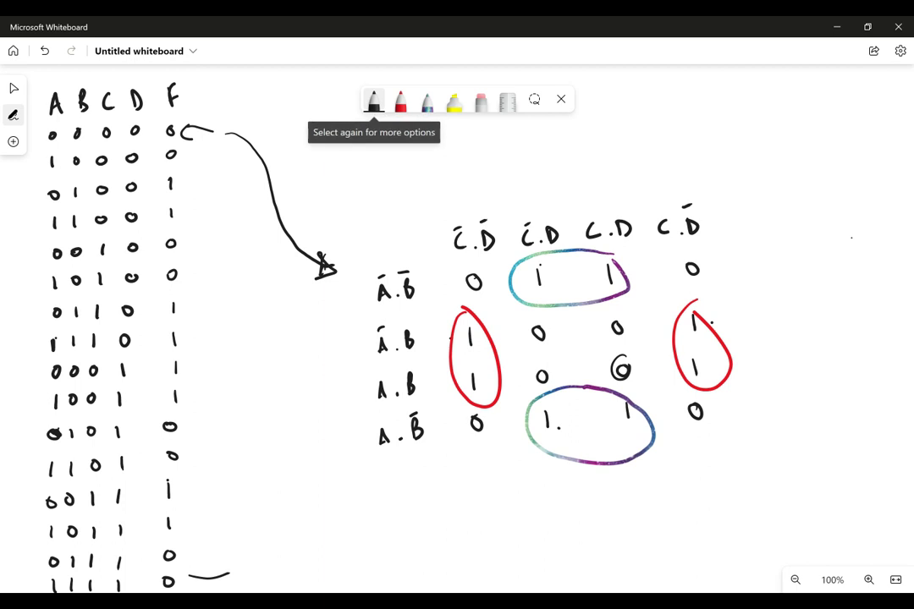
{"action": "mouse_move", "coordinate": [413, 511]}
{"action": "left_mouse_down"}
{"action": "mouse_move", "coordinate": [413, 543]}
{"action": "mouse_move", "coordinate": [424, 510]}
{"action": "mouse_move", "coordinate": [421, 525]}
{"action": "left_mouse_up"}
{"action": "mouse_move", "coordinate": [449, 523]}
{"action": "left_mouse_down"}
{"action": "mouse_move", "coordinate": [460, 522]}
{"action": "mouse_move", "coordinate": [462, 534]}
{"action": "left_mouse_up"}
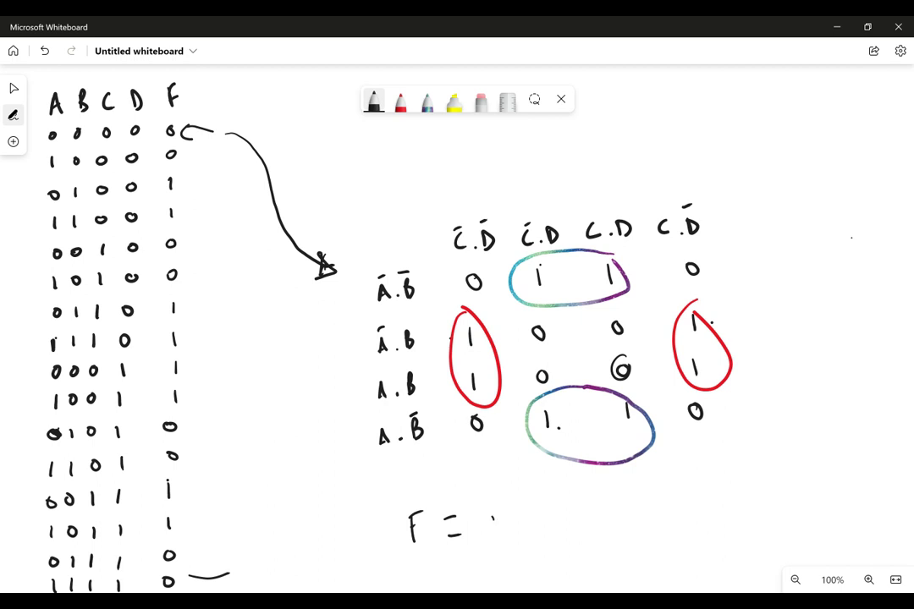
{"action": "left_click_drag", "start_coordinate": [495, 507], "coordinate": [497, 540]}
{"action": "mouse_move", "coordinate": [496, 507]}
{"action": "left_mouse_down"}
{"action": "mouse_move", "coordinate": [498, 540]}
{"action": "mouse_move", "coordinate": [527, 539]}
{"action": "mouse_move", "coordinate": [529, 495]}
{"action": "mouse_move", "coordinate": [487, 559]}
{"action": "left_mouse_up"}
{"action": "left_click", "coordinate": [517, 534]}
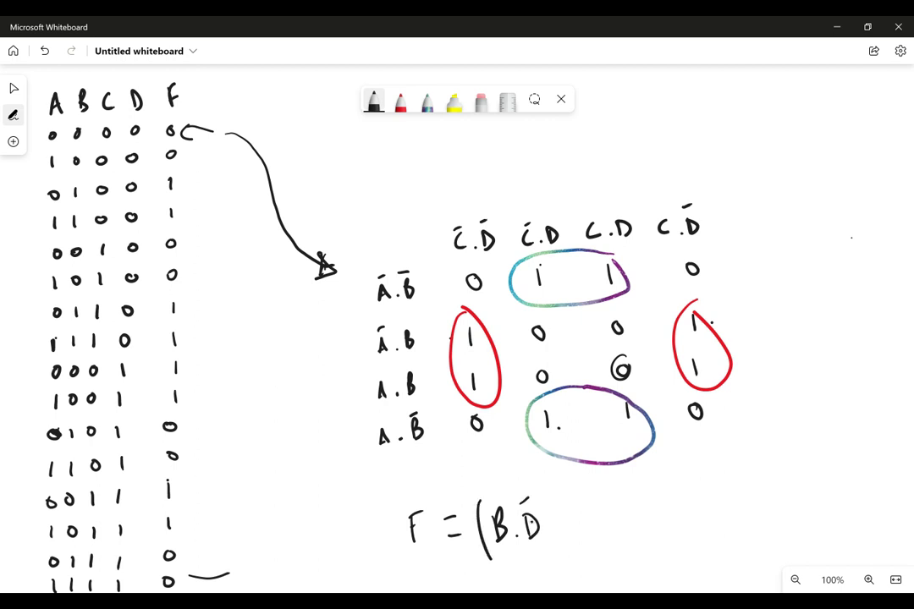
{"action": "left_click_drag", "start_coordinate": [542, 496], "coordinate": [543, 546]}
{"action": "mouse_move", "coordinate": [559, 524]}
{"action": "left_mouse_down"}
{"action": "mouse_move", "coordinate": [576, 524]}
{"action": "mouse_move", "coordinate": [567, 531]}
{"action": "left_mouse_up"}
Step: Write the second term (B̄·D) and draw an arrow pointing at it
{"action": "mouse_move", "coordinate": [631, 513]}
{"action": "left_mouse_down"}
{"action": "mouse_move", "coordinate": [638, 514]}
{"action": "mouse_move", "coordinate": [633, 531]}
{"action": "left_mouse_up"}
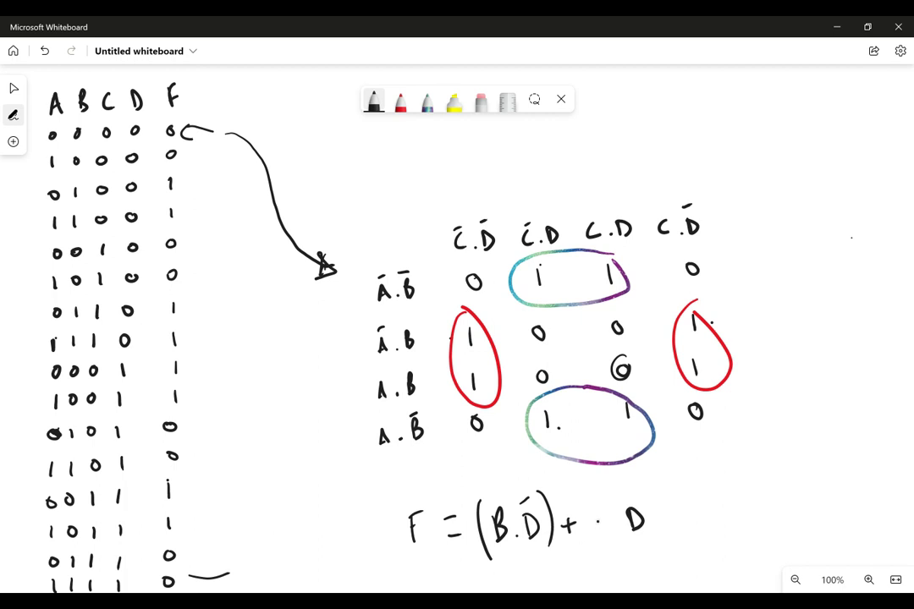
{"action": "mouse_move", "coordinate": [593, 508]}
{"action": "left_mouse_down"}
{"action": "mouse_move", "coordinate": [593, 531]}
{"action": "mouse_move", "coordinate": [599, 496]}
{"action": "left_mouse_up"}
{"action": "left_click", "coordinate": [624, 561]}
{"action": "left_click", "coordinate": [611, 531]}
{"action": "left_click_drag", "start_coordinate": [582, 481], "coordinate": [583, 558]}
{"action": "left_click_drag", "start_coordinate": [633, 479], "coordinate": [641, 558]}
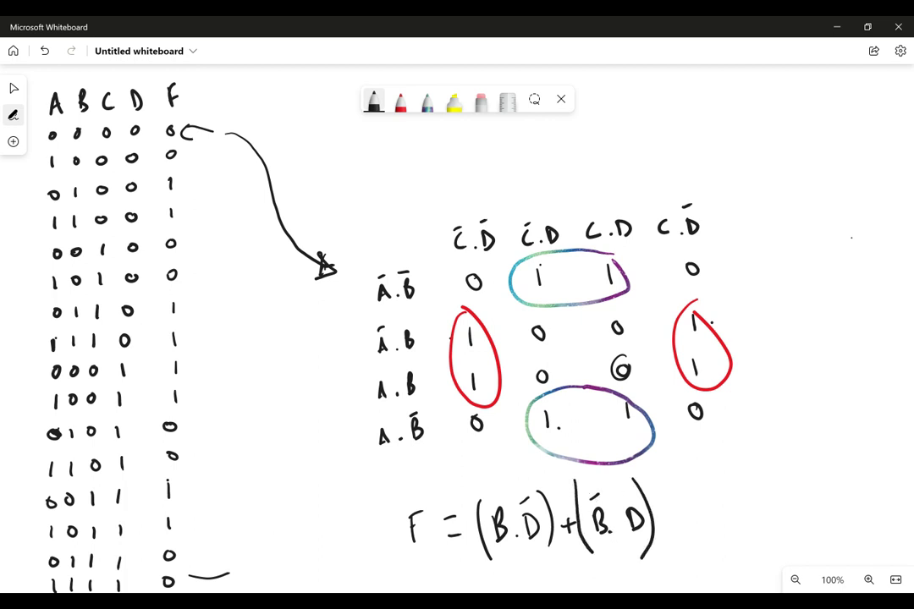
{"action": "mouse_move", "coordinate": [695, 517]}
{"action": "left_mouse_down"}
{"action": "mouse_move", "coordinate": [661, 518]}
{"action": "mouse_move", "coordinate": [674, 530]}
{"action": "left_mouse_up"}
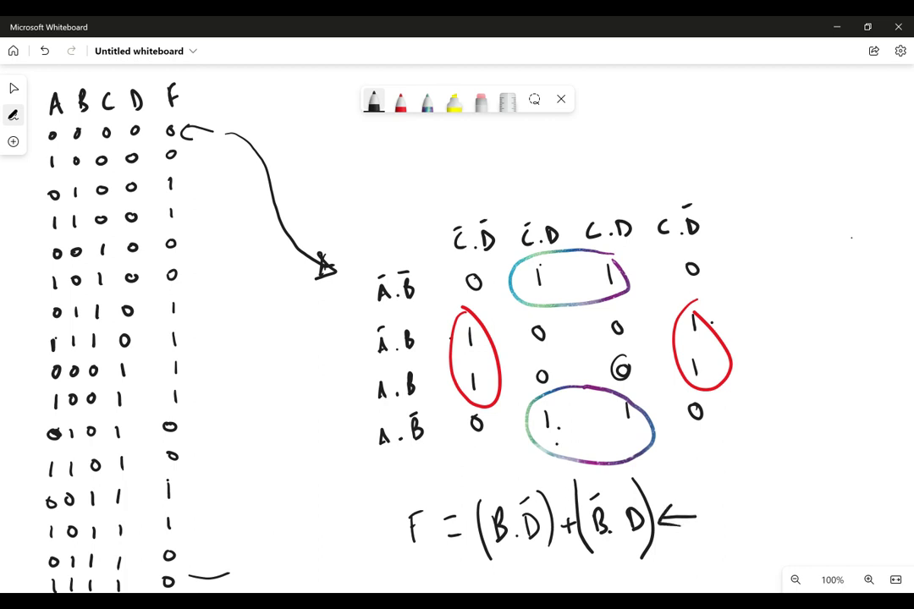